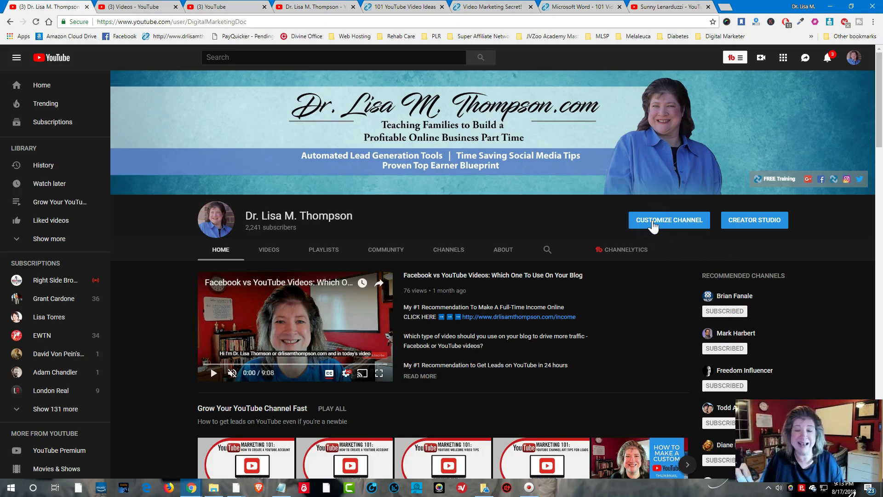
Step: From the Videos list, switch to the end screen editor for 'How to Schedule YouTube Videos'
{"action": "left_click", "coordinate": [152, 7]}
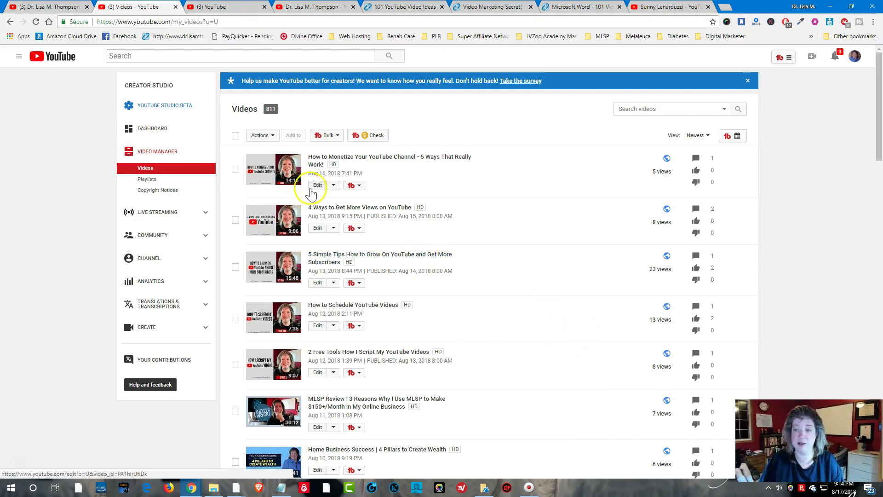
{"action": "left_click", "coordinate": [239, 7]}
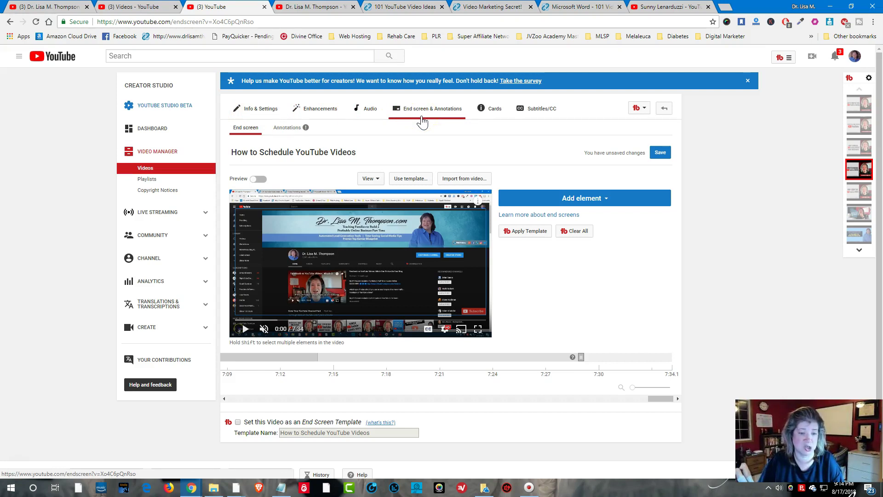
Step: Open the end screen template gallery and browse the available layouts
{"action": "left_click", "coordinate": [408, 181]}
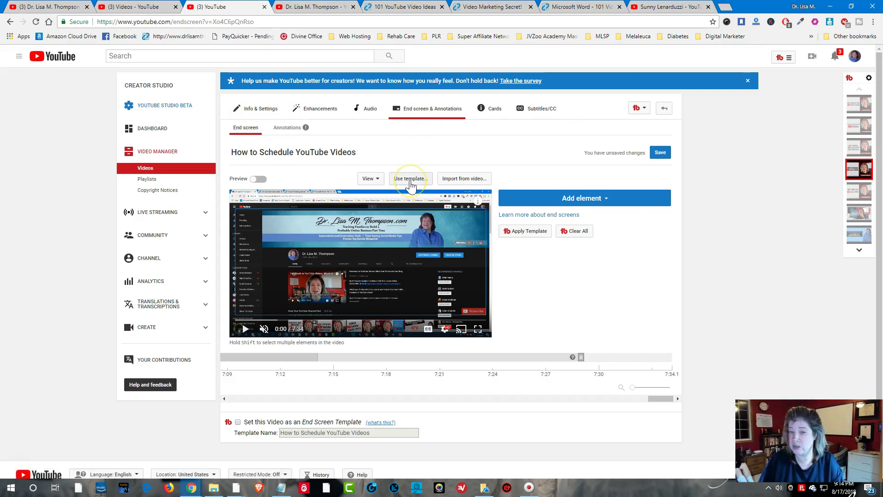
{"action": "left_click", "coordinate": [412, 179]}
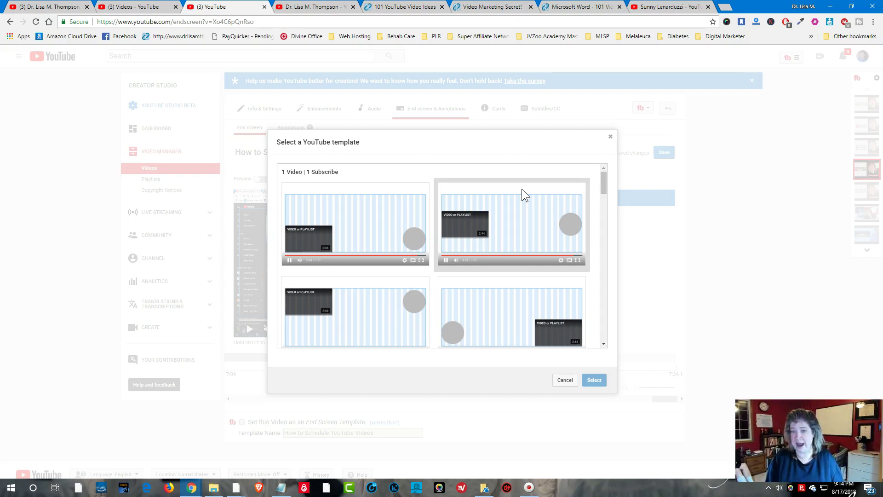
{"action": "scroll", "coordinate": [488, 234], "scroll_direction": "down", "scroll_amount": 10}
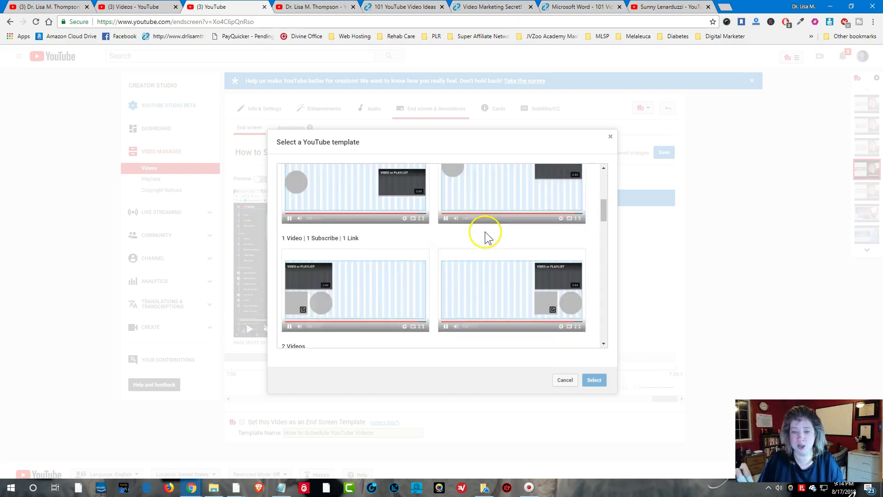
{"action": "scroll", "coordinate": [476, 250], "scroll_direction": "down", "scroll_amount": 3}
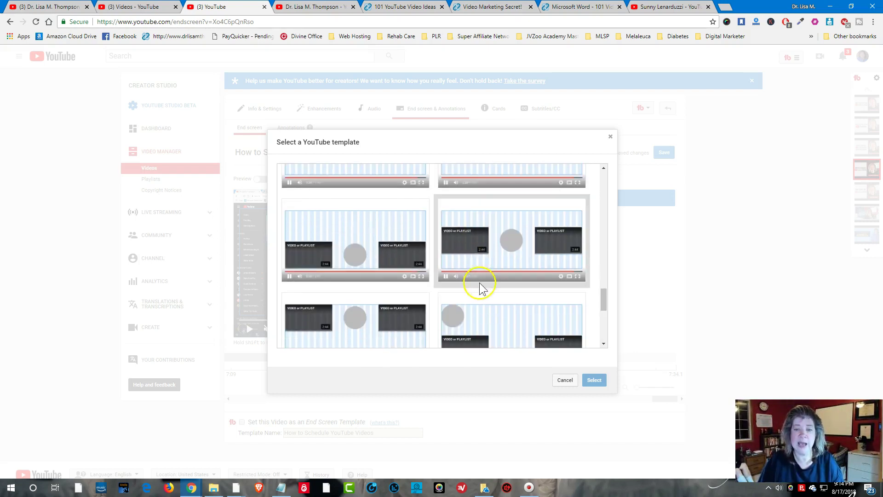
{"action": "scroll", "coordinate": [479, 292], "scroll_direction": "down", "scroll_amount": 5}
{"action": "scroll", "coordinate": [479, 307], "scroll_direction": "up", "scroll_amount": 8}
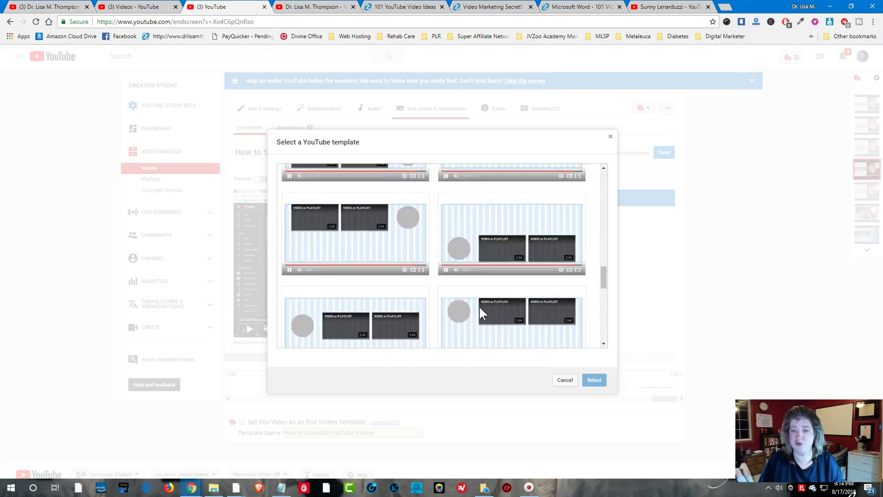
{"action": "scroll", "coordinate": [479, 307], "scroll_direction": "down", "scroll_amount": 1}
{"action": "scroll", "coordinate": [480, 307], "scroll_direction": "up", "scroll_amount": 5}
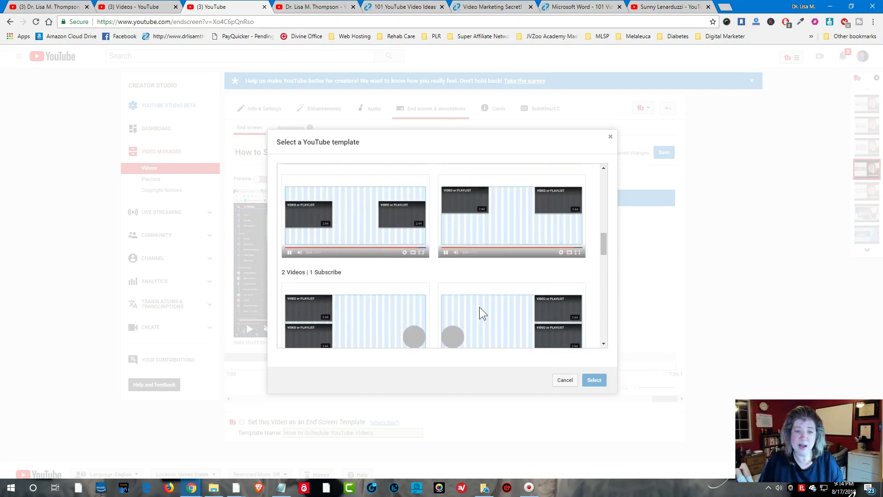
{"action": "scroll", "coordinate": [479, 311], "scroll_direction": "up", "scroll_amount": 2}
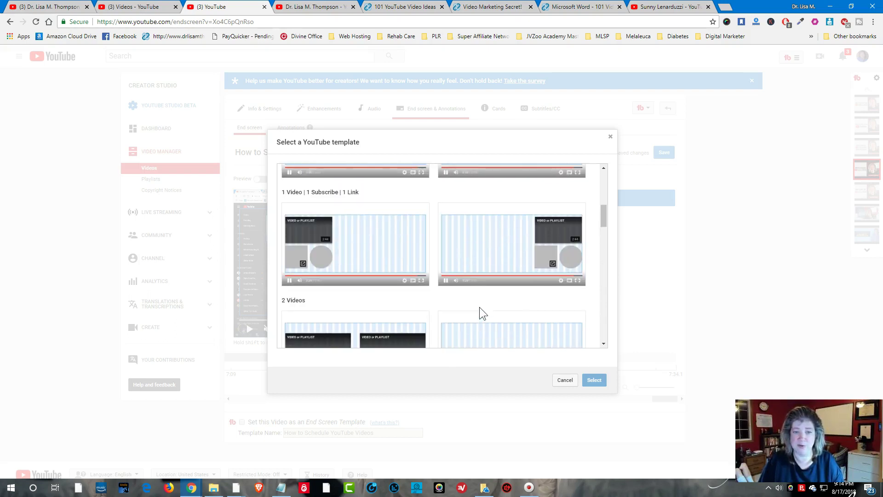
Step: Compare layouts and apply the 1 Video | 1 Subscribe template
{"action": "left_click", "coordinate": [489, 246]}
{"action": "left_click", "coordinate": [282, 239]}
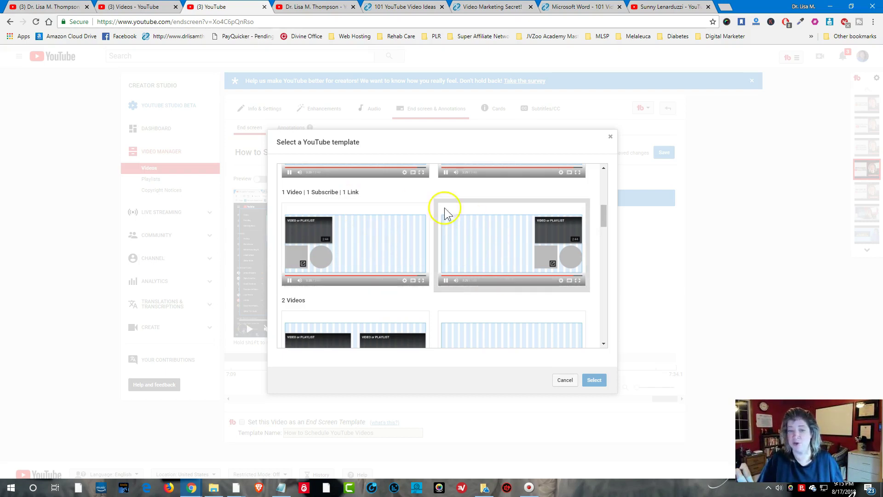
{"action": "scroll", "coordinate": [481, 257], "scroll_direction": "up", "scroll_amount": 5}
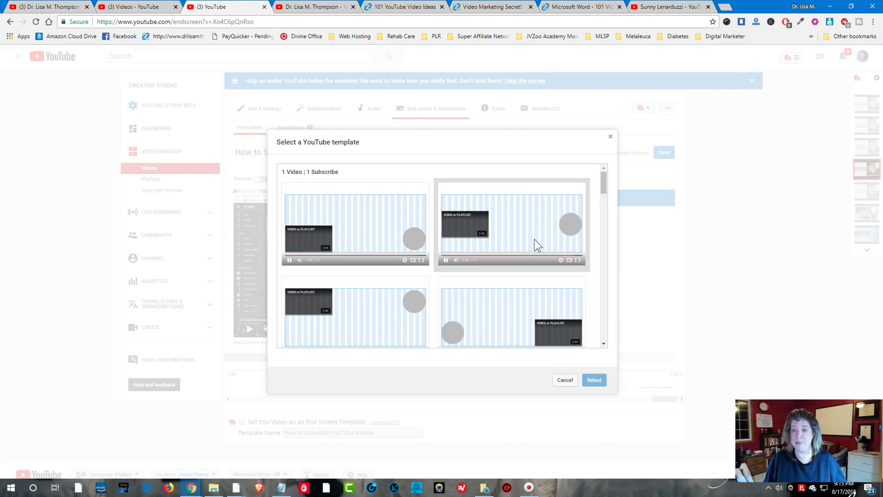
{"action": "left_click", "coordinate": [529, 310]}
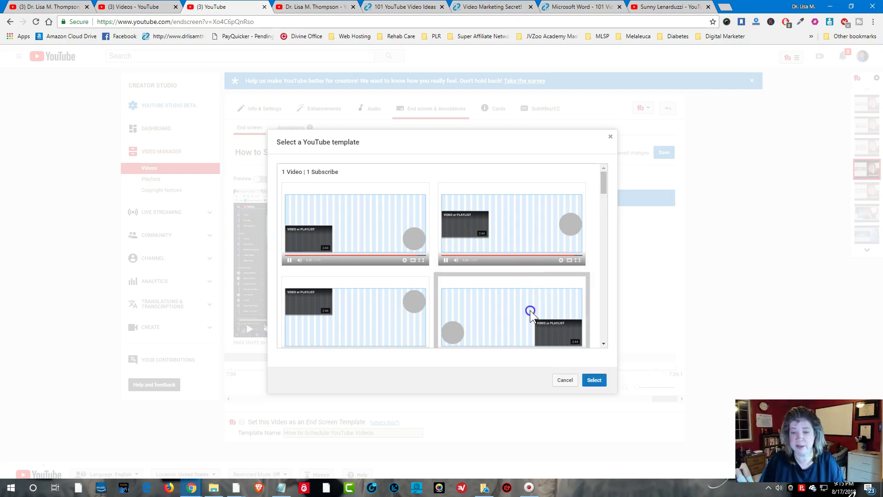
{"action": "left_click", "coordinate": [595, 380]}
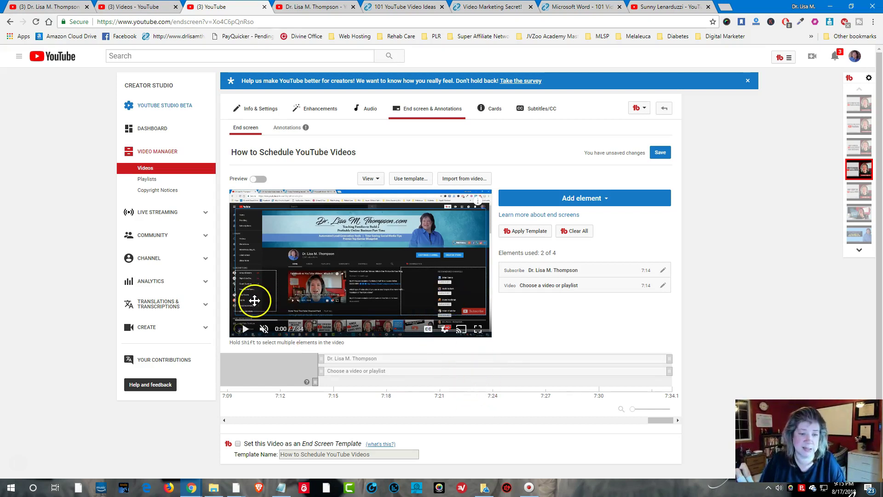
Step: Drag the Subscribe avatar and the 'Choose a video or playlist' box higher in the preview
{"action": "left_click", "coordinate": [255, 298]}
{"action": "left_click_drag", "start_coordinate": [255, 299], "coordinate": [257, 267]}
{"action": "left_click", "coordinate": [250, 267]}
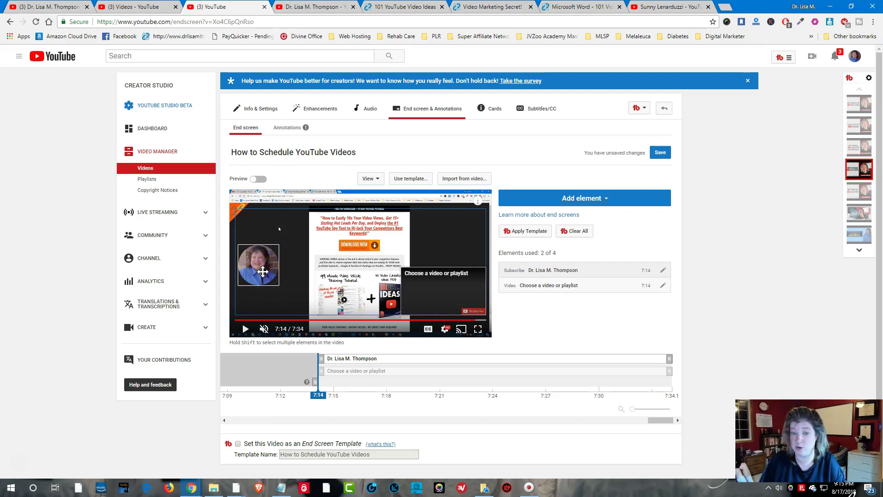
{"action": "left_click_drag", "start_coordinate": [461, 285], "coordinate": [462, 257]}
{"action": "left_click_drag", "start_coordinate": [260, 270], "coordinate": [262, 266]}
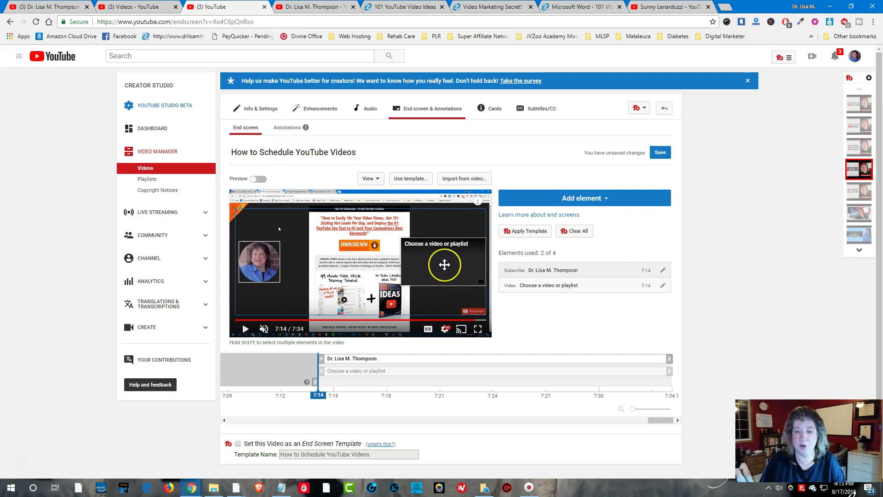
{"action": "left_click", "coordinate": [439, 263]}
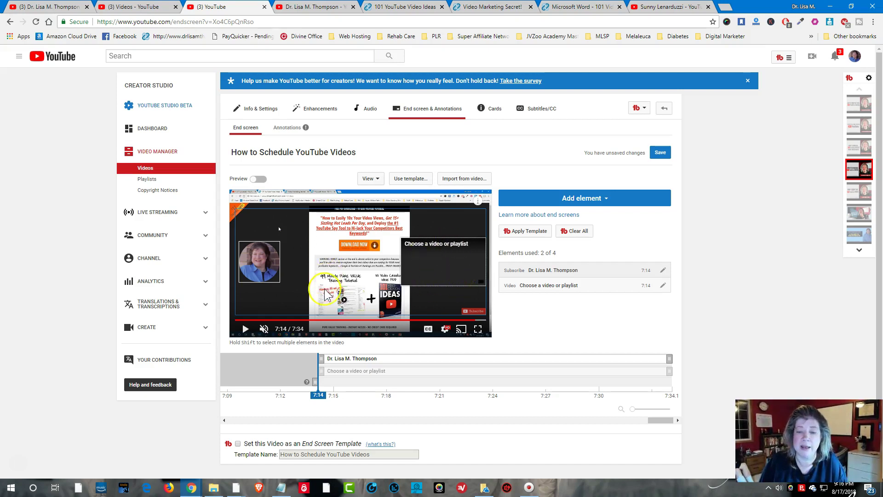
{"action": "mouse_move", "coordinate": [459, 298]}
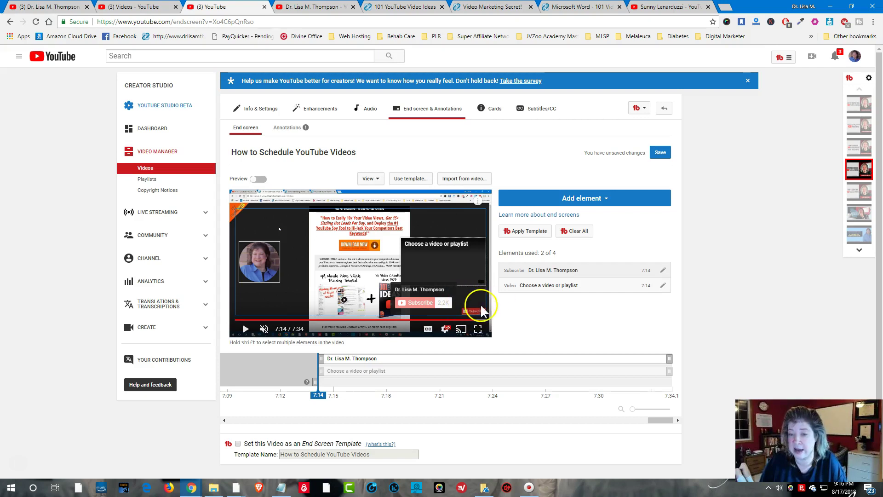
{"action": "mouse_move", "coordinate": [452, 260]}
{"action": "left_mouse_down"}
{"action": "mouse_move", "coordinate": [455, 244]}
{"action": "mouse_move", "coordinate": [459, 263]}
{"action": "mouse_move", "coordinate": [454, 244]}
{"action": "left_mouse_up"}
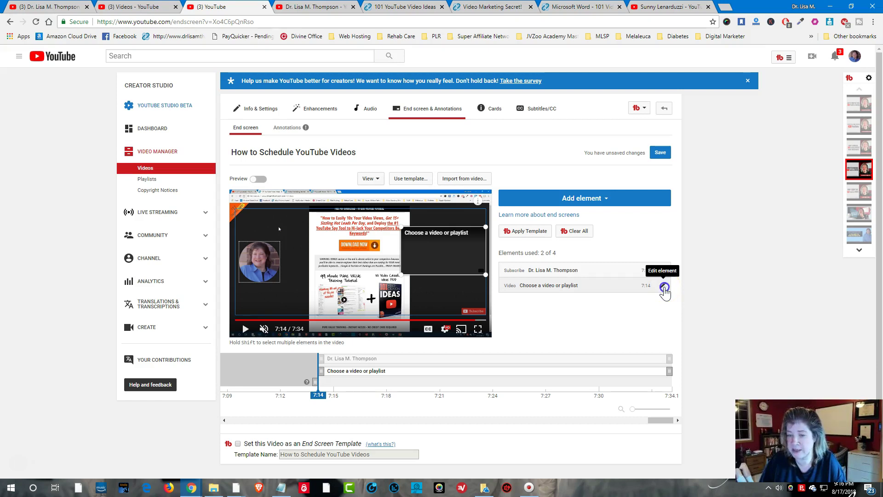
Step: Set the video element to 'What to Put In Your YouTube Description Box to Get RED Hot Leads'
{"action": "left_click", "coordinate": [664, 288]}
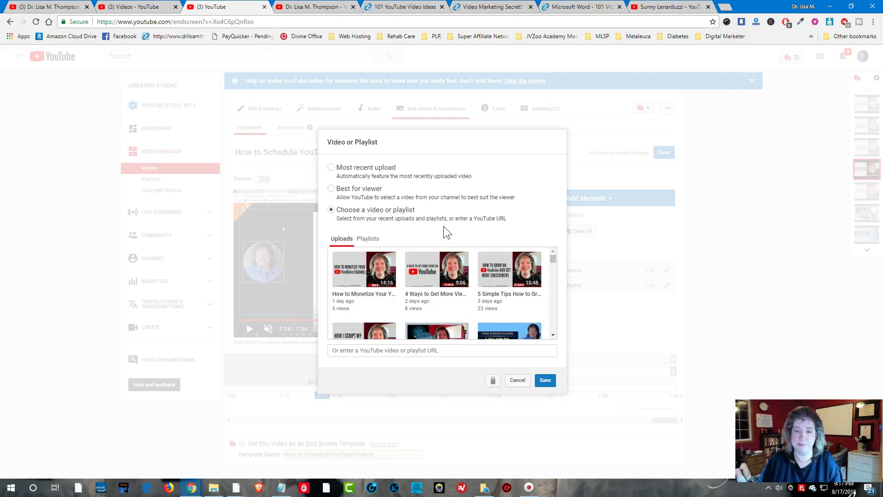
{"action": "left_click", "coordinate": [552, 335]}
{"action": "left_click", "coordinate": [552, 335]}
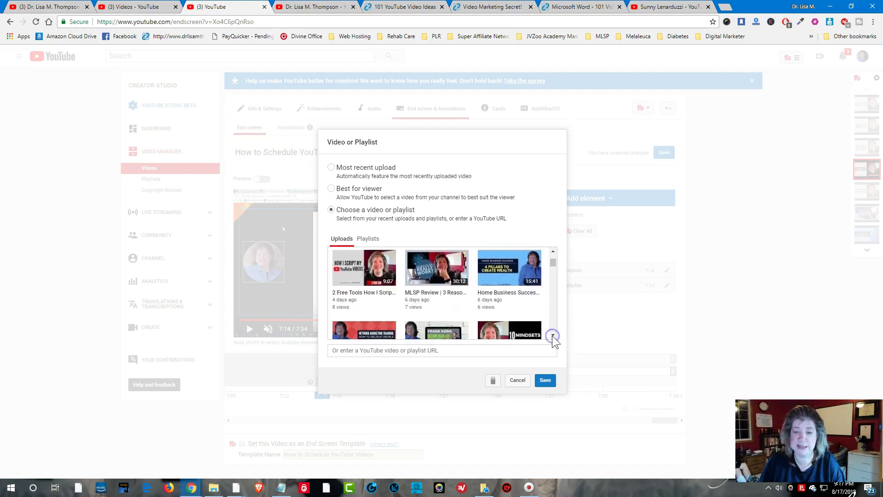
{"action": "left_click", "coordinate": [552, 336]}
{"action": "left_click", "coordinate": [552, 335]}
{"action": "left_click", "coordinate": [552, 335]}
{"action": "left_click", "coordinate": [552, 335]}
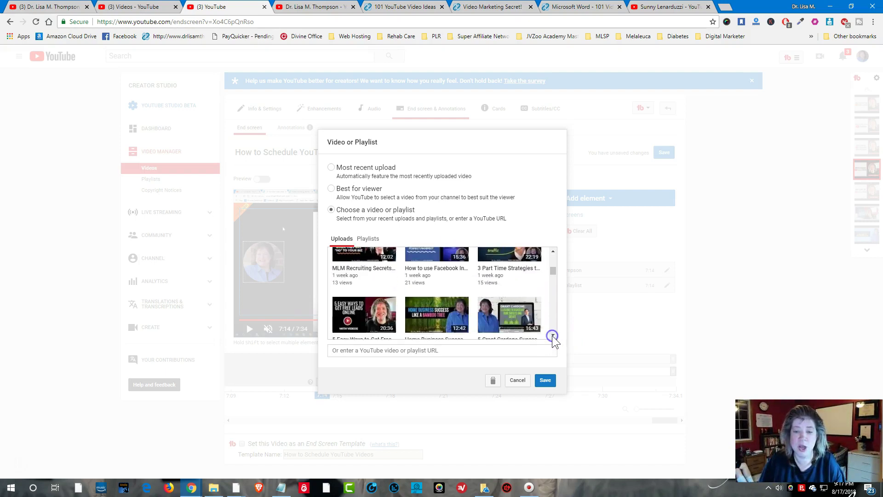
{"action": "left_click", "coordinate": [552, 335]}
{"action": "left_click", "coordinate": [552, 335]}
{"action": "left_click", "coordinate": [551, 336]}
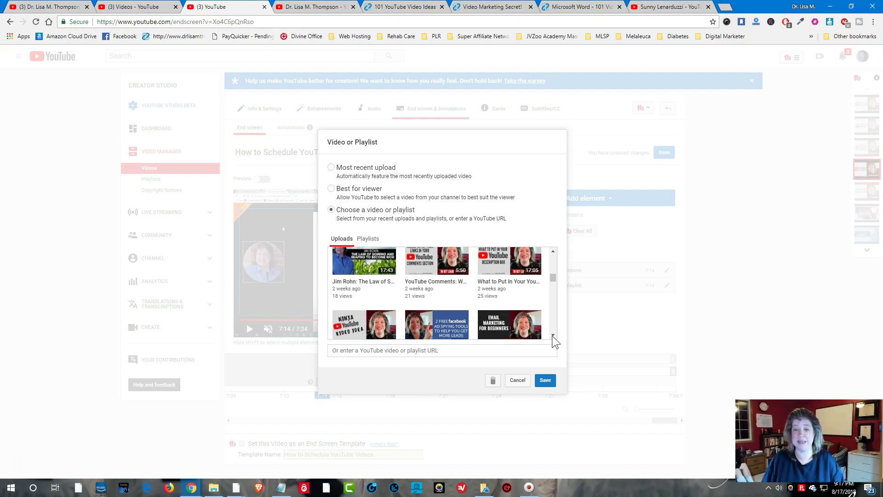
{"action": "left_click", "coordinate": [553, 250]}
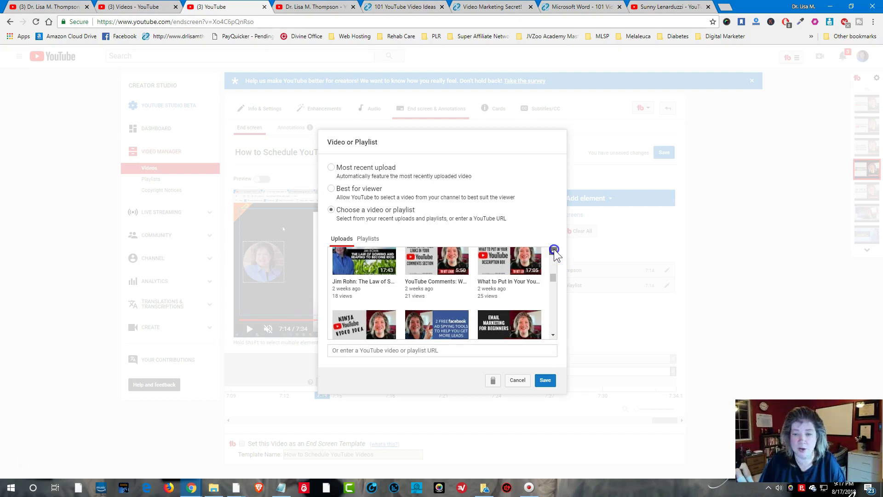
{"action": "left_click", "coordinate": [553, 335]}
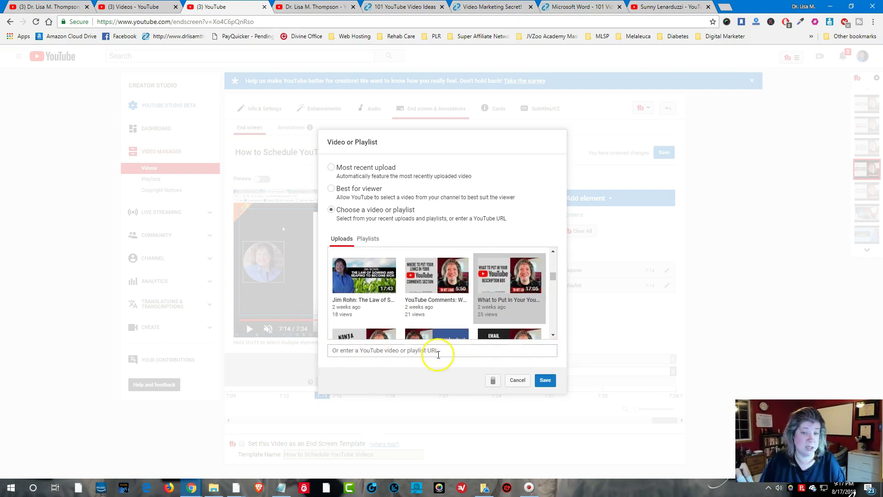
{"action": "left_click", "coordinate": [549, 381]}
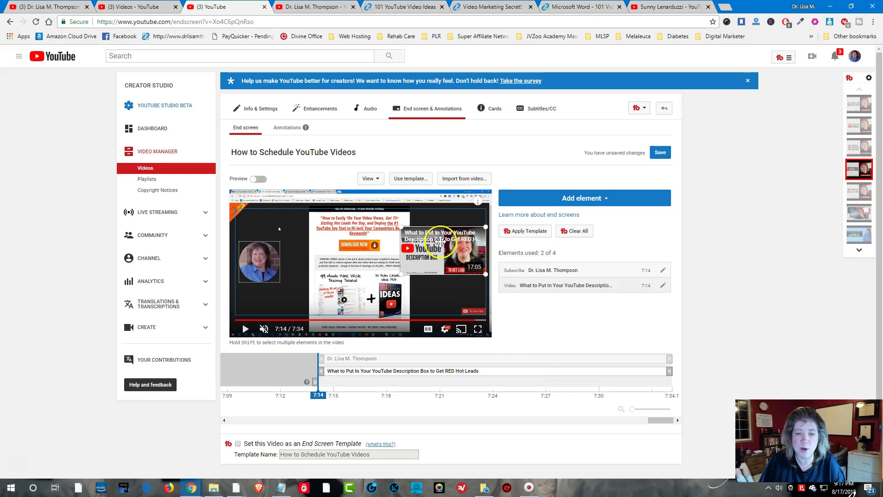
Step: Nudge the Subscribe and linked-video elements down and drag both timeline starts to 7:29
{"action": "left_click", "coordinate": [288, 264]}
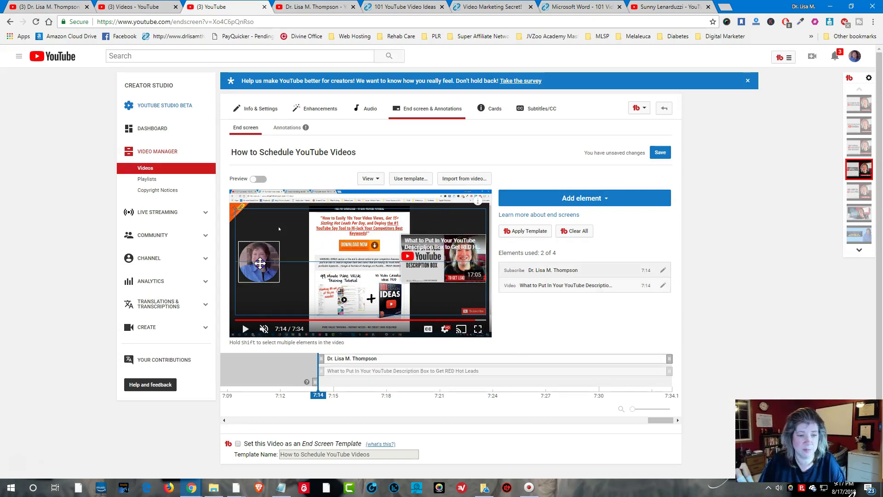
{"action": "left_click_drag", "start_coordinate": [288, 264], "coordinate": [287, 272]}
{"action": "left_click_drag", "start_coordinate": [443, 260], "coordinate": [443, 270]}
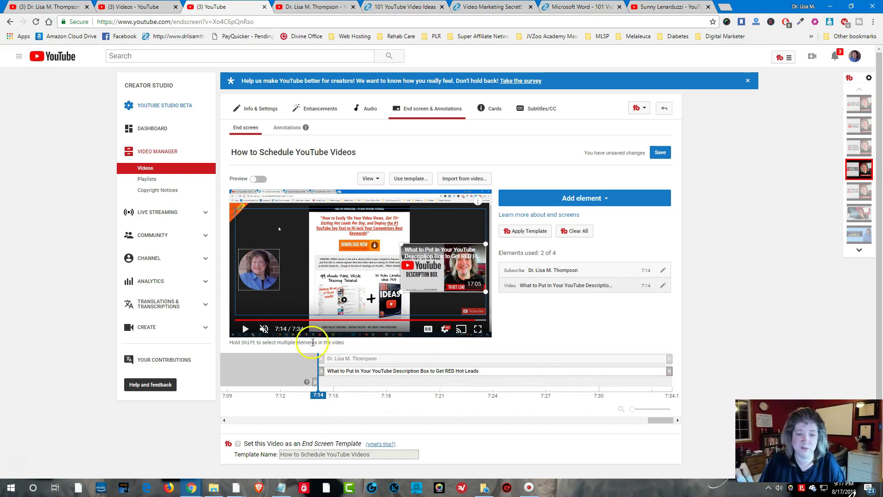
{"action": "left_click_drag", "start_coordinate": [321, 358], "coordinate": [585, 361]}
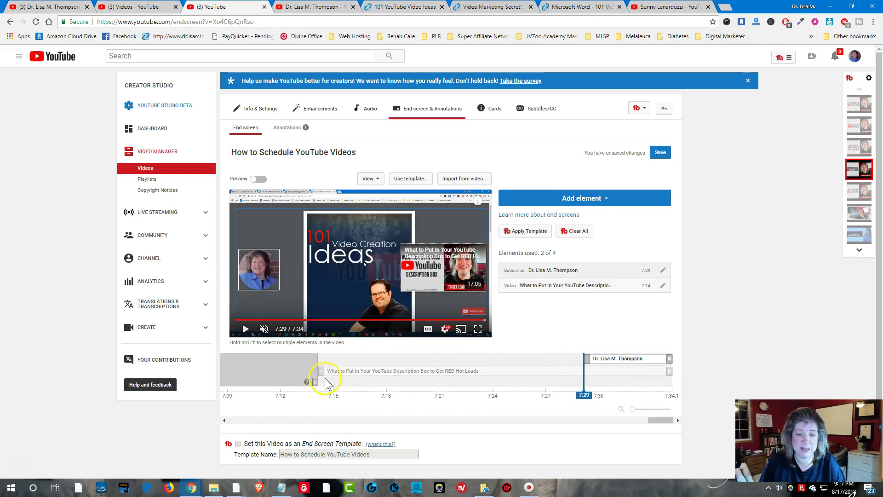
{"action": "left_click_drag", "start_coordinate": [321, 371], "coordinate": [595, 377]}
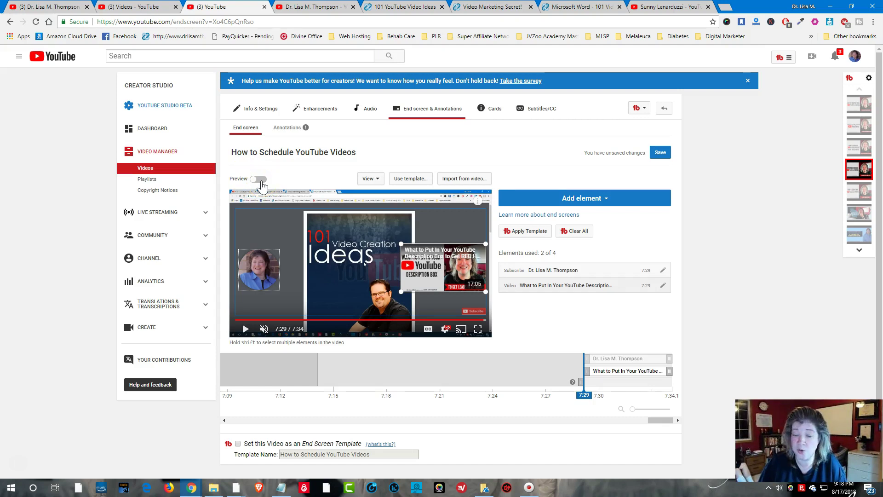
{"action": "left_click", "coordinate": [260, 181]}
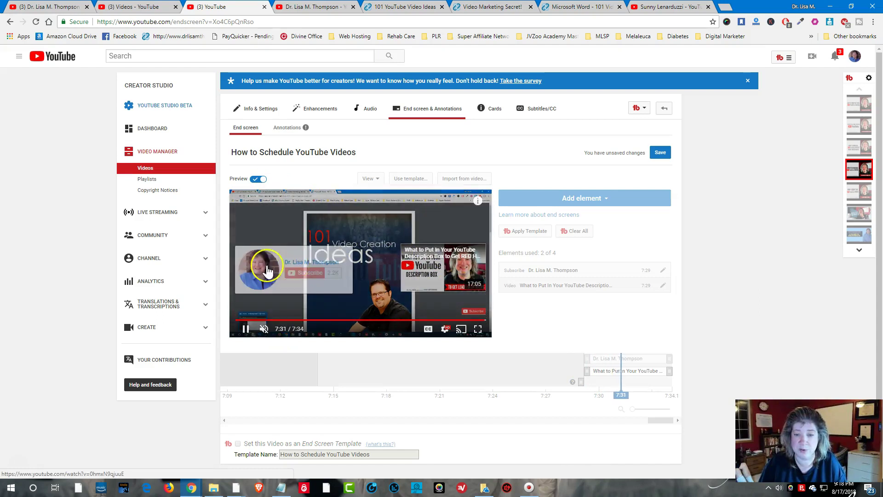
{"action": "mouse_move", "coordinate": [255, 272]}
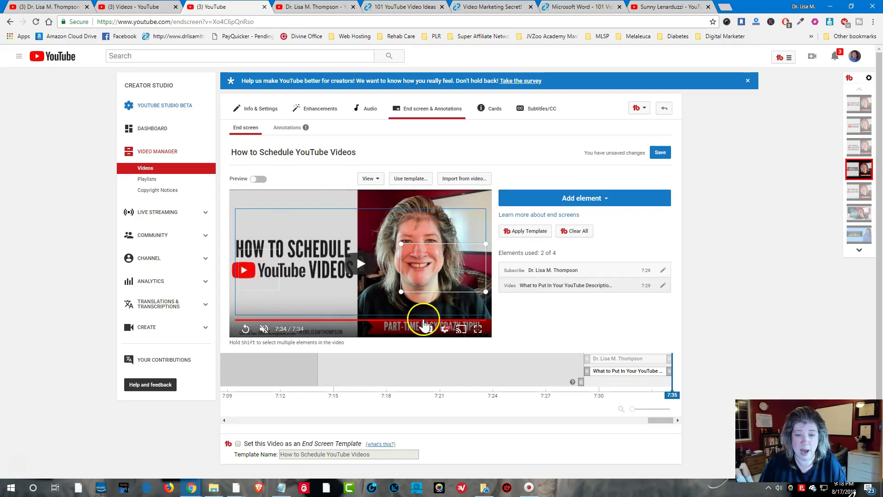
{"action": "left_click", "coordinate": [482, 321]}
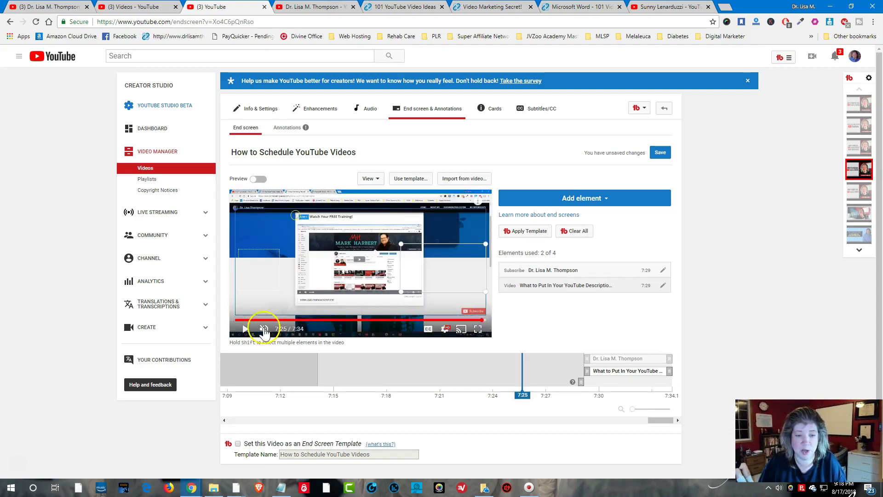
{"action": "left_click", "coordinate": [242, 329]}
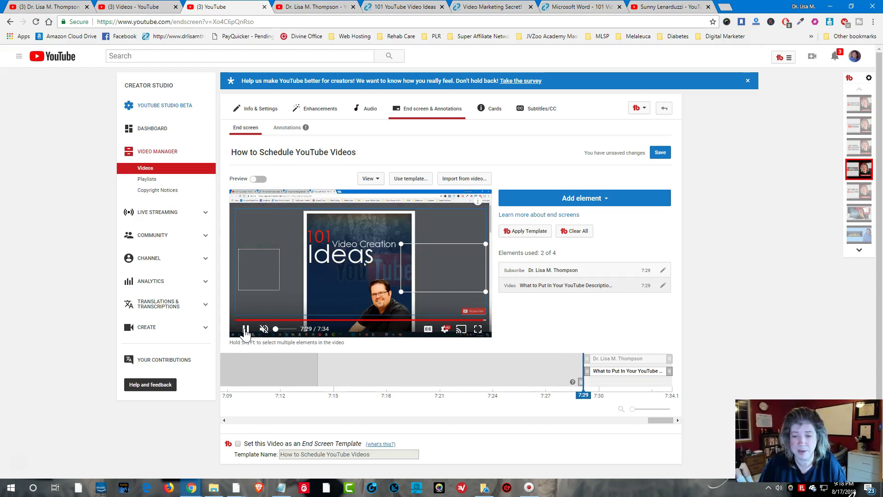
{"action": "left_click", "coordinate": [263, 275]}
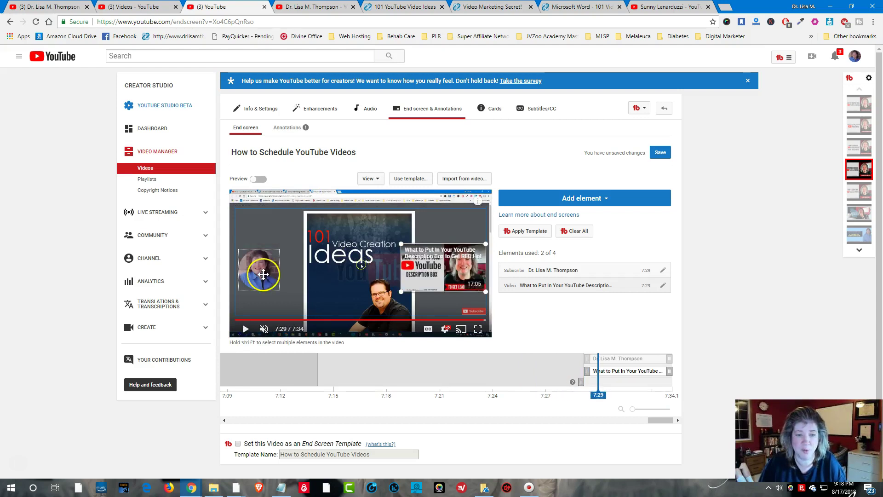
{"action": "left_click", "coordinate": [246, 328]}
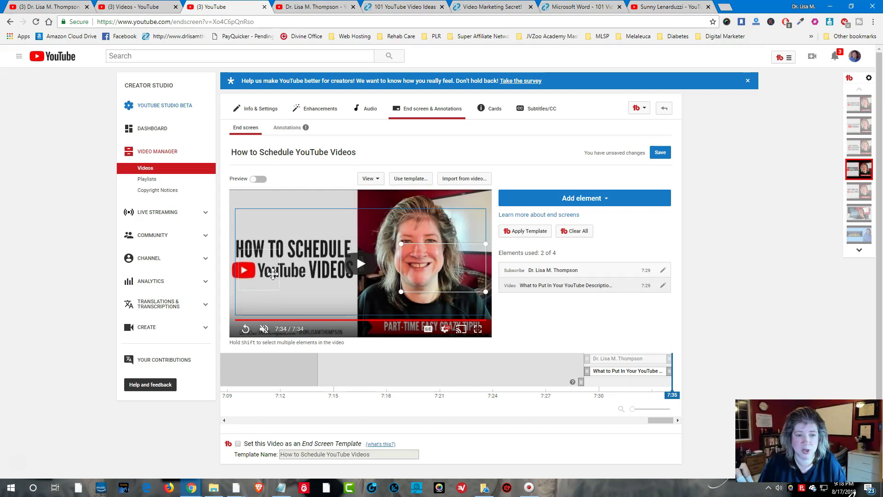
{"action": "left_click", "coordinate": [249, 273]}
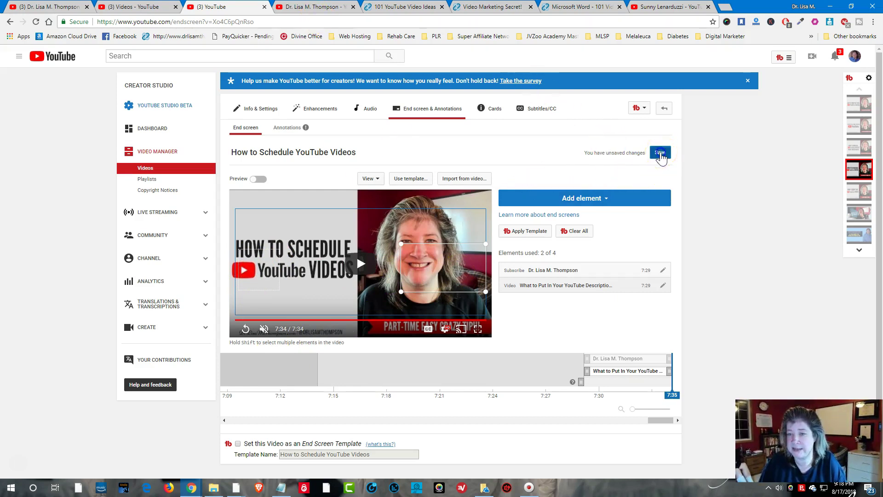
Step: Drag the Subscribe and Video timeline start edges back to 7:24 and save the end screen
{"action": "left_click", "coordinate": [661, 156]}
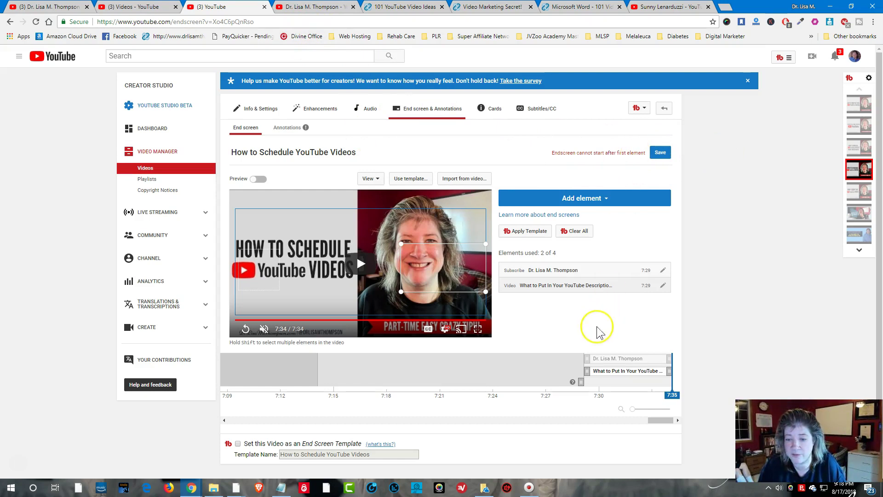
{"action": "left_click_drag", "start_coordinate": [585, 361], "coordinate": [508, 361]}
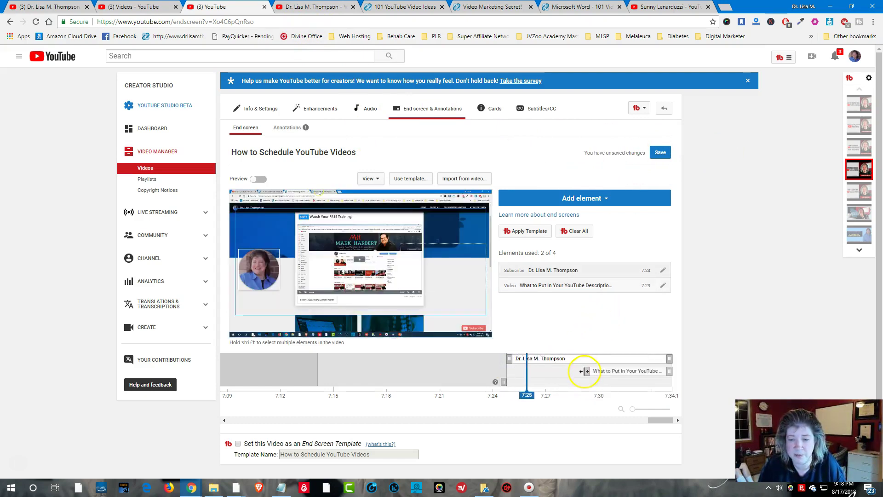
{"action": "left_click_drag", "start_coordinate": [583, 371], "coordinate": [507, 369]}
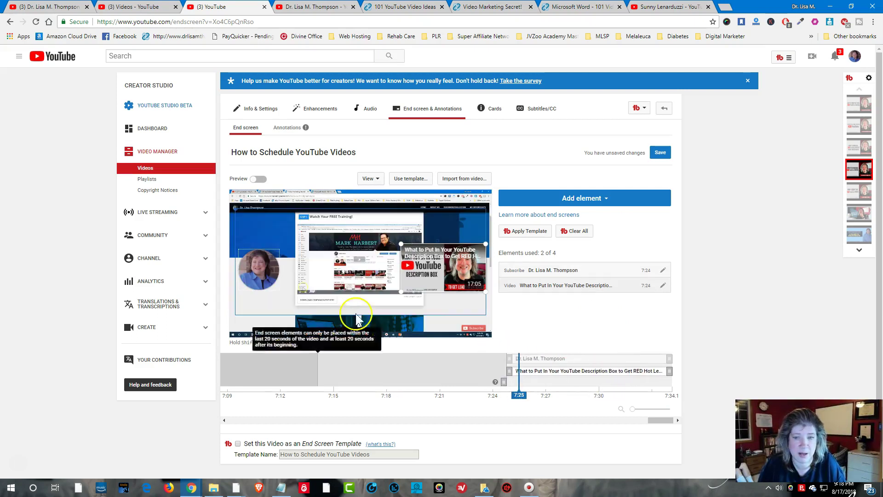
{"action": "left_click", "coordinate": [661, 153]}
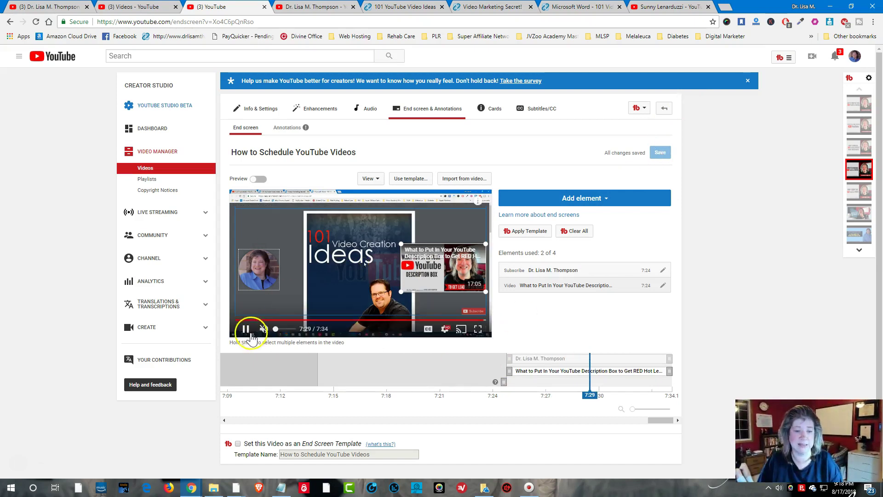
Step: Pause the end screen preview and open the video's Info & Settings page
{"action": "left_click", "coordinate": [245, 328]}
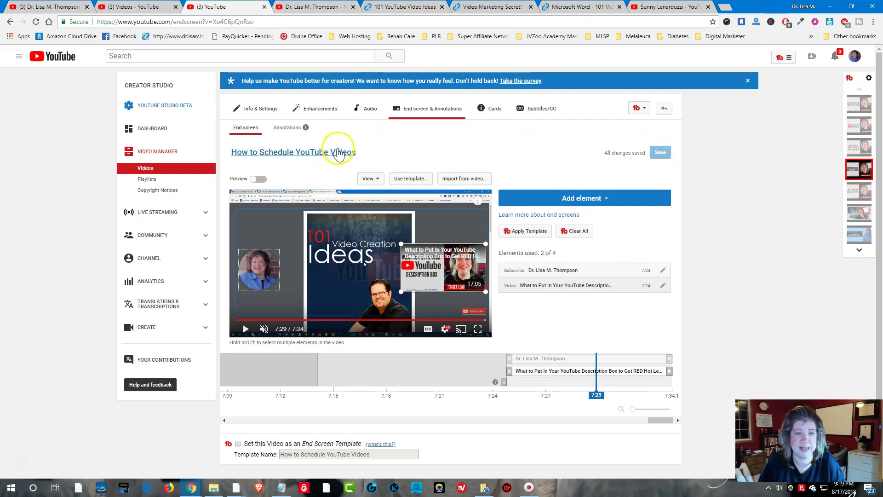
{"action": "left_click", "coordinate": [310, 7]}
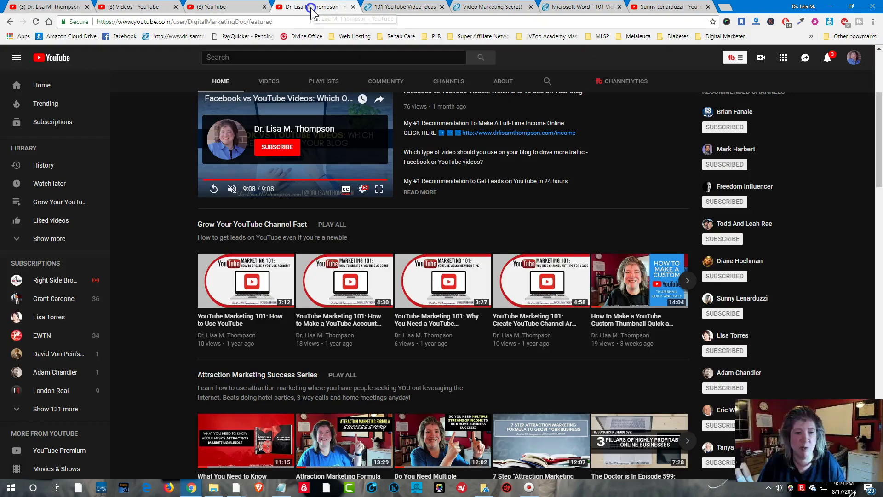
{"action": "scroll", "coordinate": [266, 166], "scroll_direction": "up", "scroll_amount": 5}
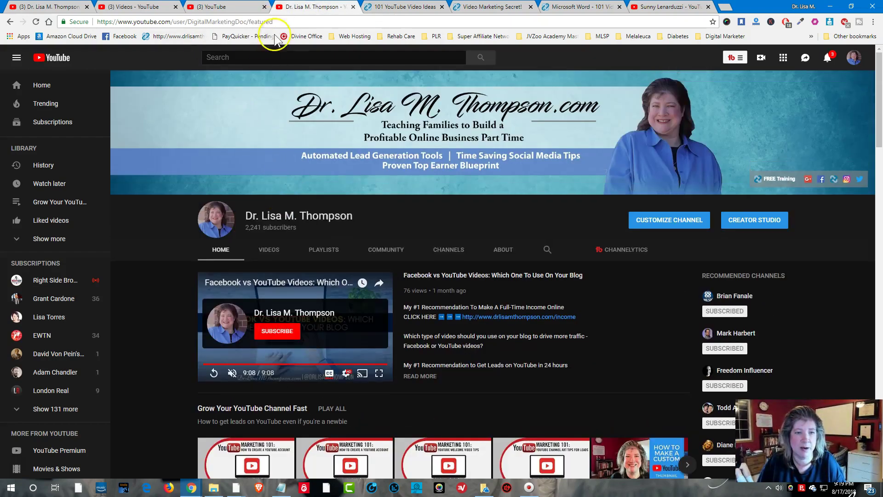
{"action": "left_click", "coordinate": [220, 7]}
{"action": "left_click", "coordinate": [251, 109]}
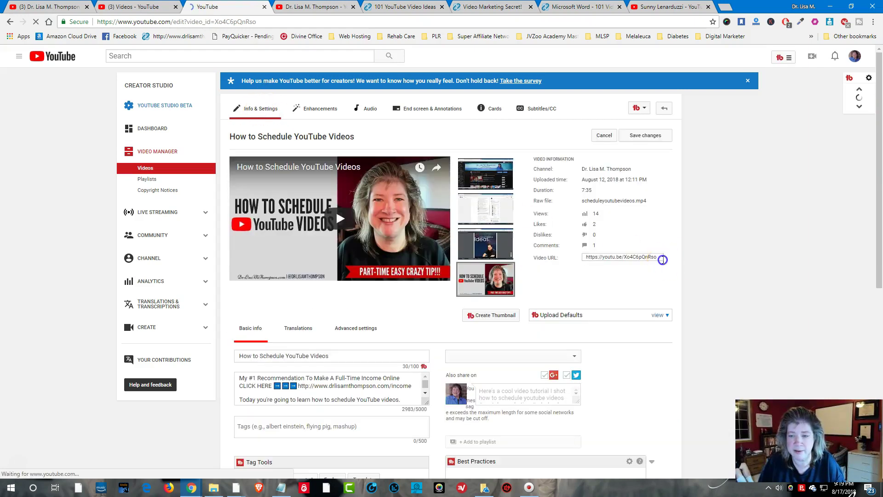
Step: Copy the video's URL and use Paste and go in another tab to load it
{"action": "left_click", "coordinate": [611, 259]}
{"action": "right_click", "coordinate": [611, 259]}
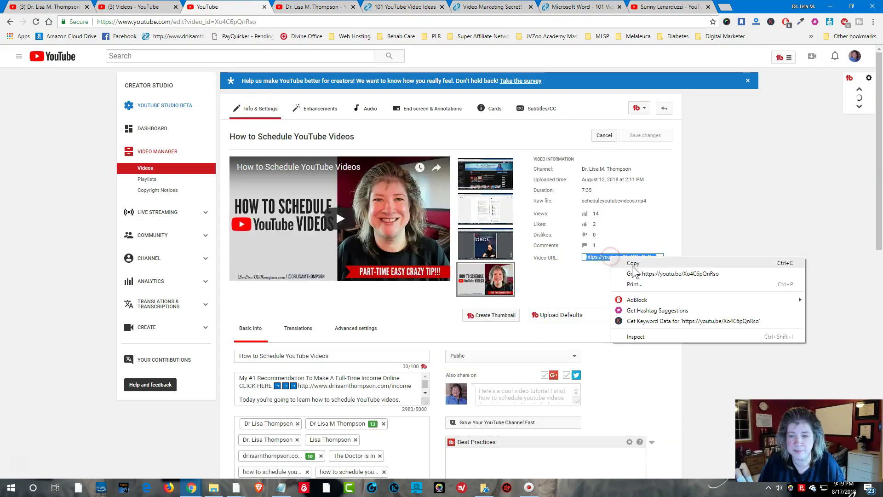
{"action": "left_click", "coordinate": [633, 264]}
{"action": "left_click", "coordinate": [314, 8]}
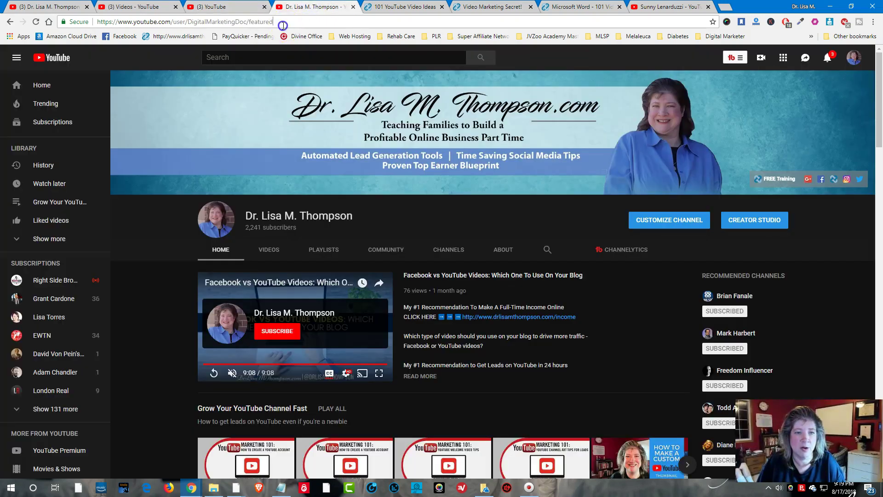
{"action": "left_click", "coordinate": [190, 22]}
{"action": "right_click", "coordinate": [191, 21]}
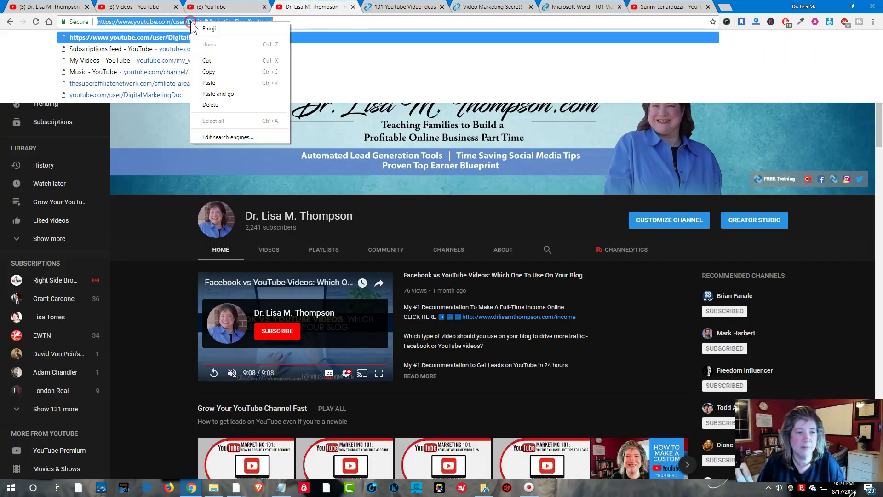
{"action": "left_click", "coordinate": [211, 85]}
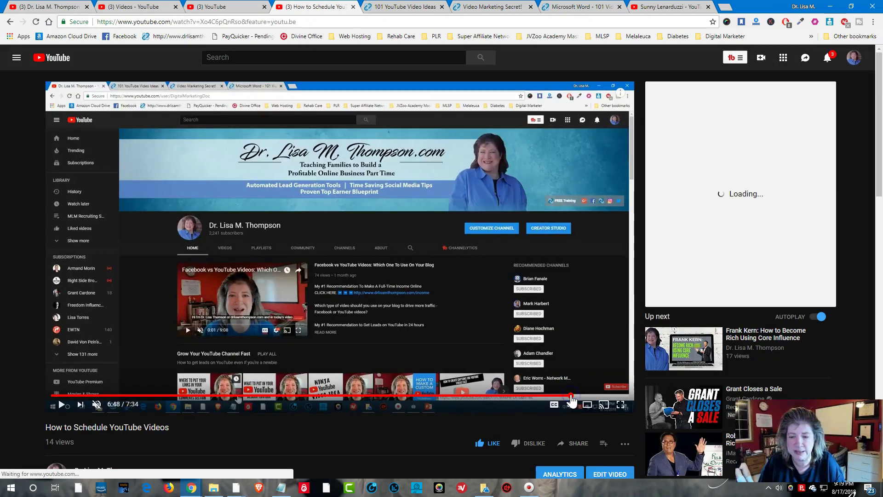
Step: Skip to the video's final seconds, pause at 7:26, and inspect the subscribe and linked-video elements
{"action": "left_click", "coordinate": [571, 395]}
{"action": "left_click", "coordinate": [594, 396]}
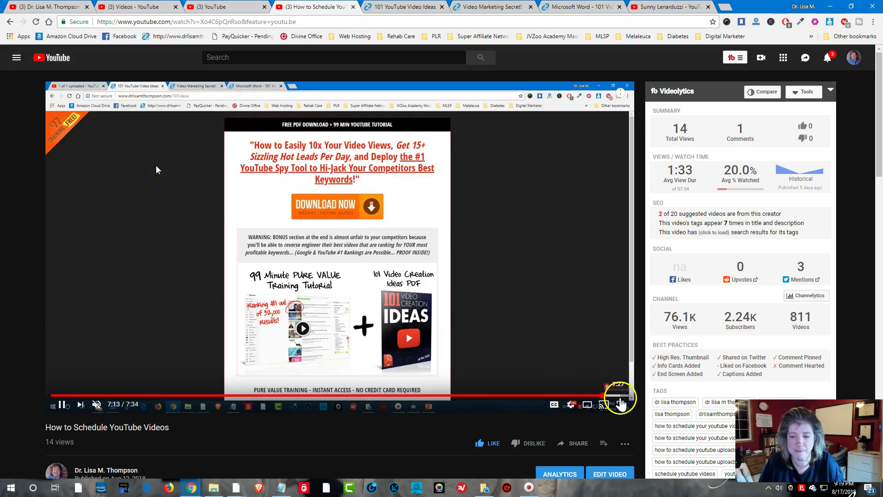
{"action": "left_click", "coordinate": [617, 395]}
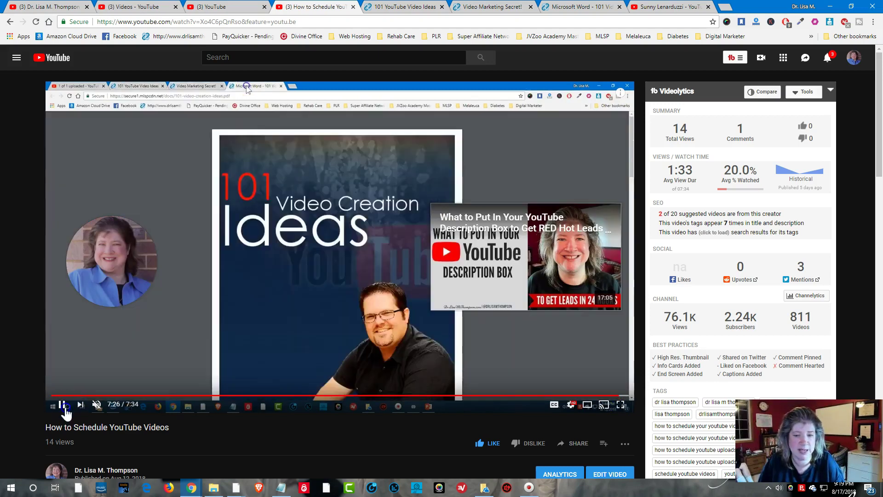
{"action": "left_click", "coordinate": [65, 407]}
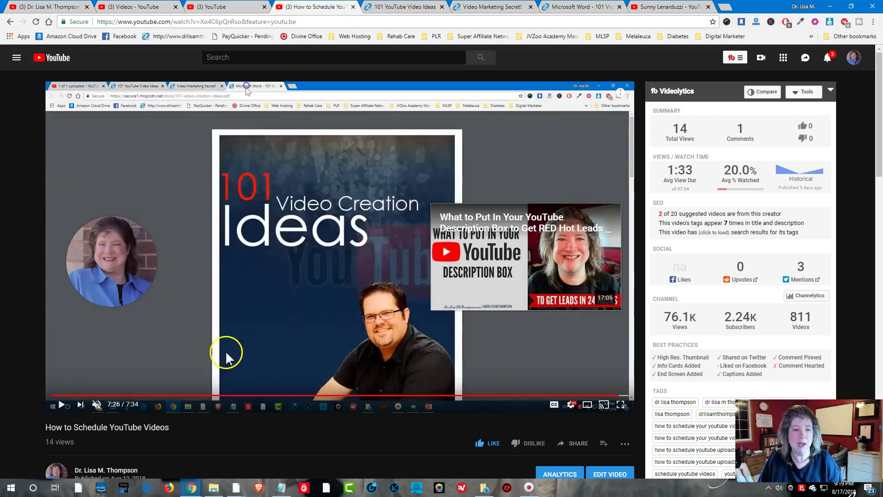
{"action": "mouse_move", "coordinate": [83, 262]}
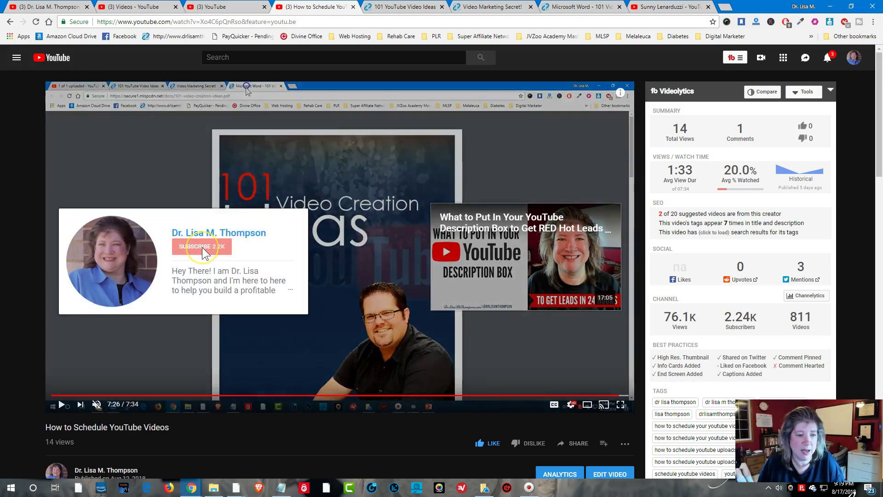
{"action": "left_click", "coordinate": [191, 248]}
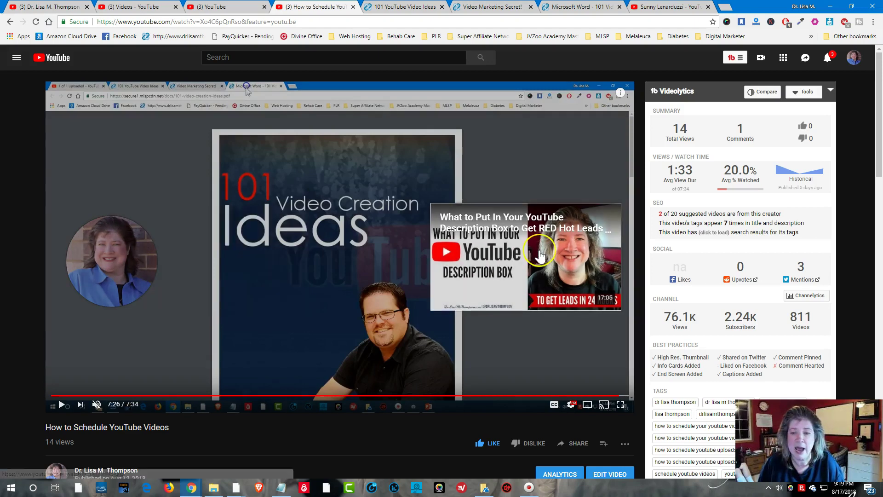
{"action": "left_click", "coordinate": [508, 215]}
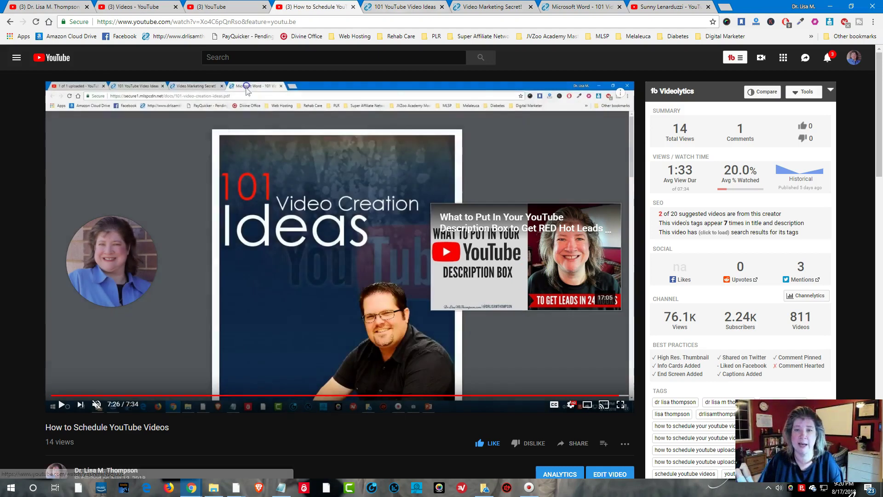
Step: Switch to the Video Marketing Secret thank-you page tab
{"action": "left_click", "coordinate": [482, 7]}
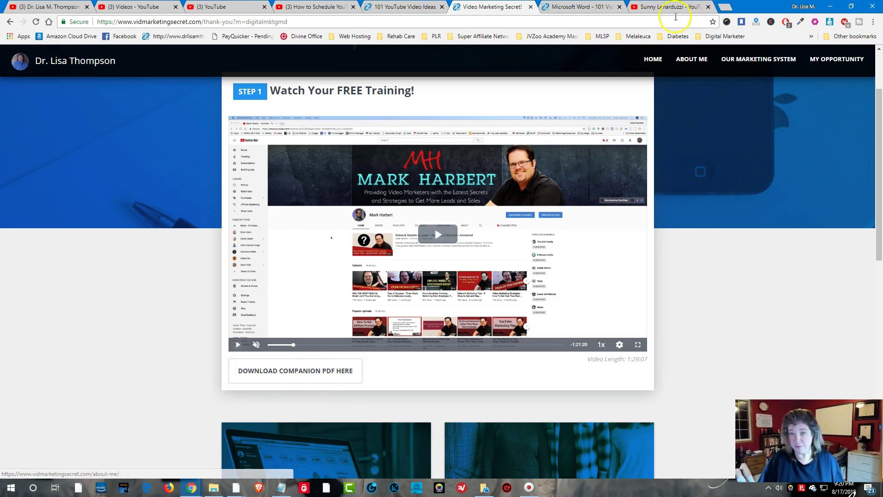
Step: Open the '101 Video Creation Ideas' PDF tab, scroll through it, and return to the cover
{"action": "left_click", "coordinate": [578, 7]}
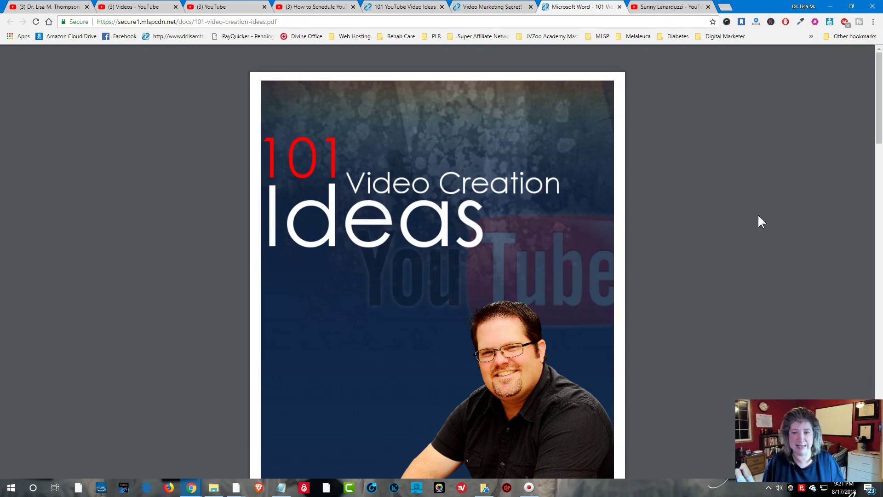
{"action": "scroll", "coordinate": [598, 182], "scroll_direction": "down", "scroll_amount": 10}
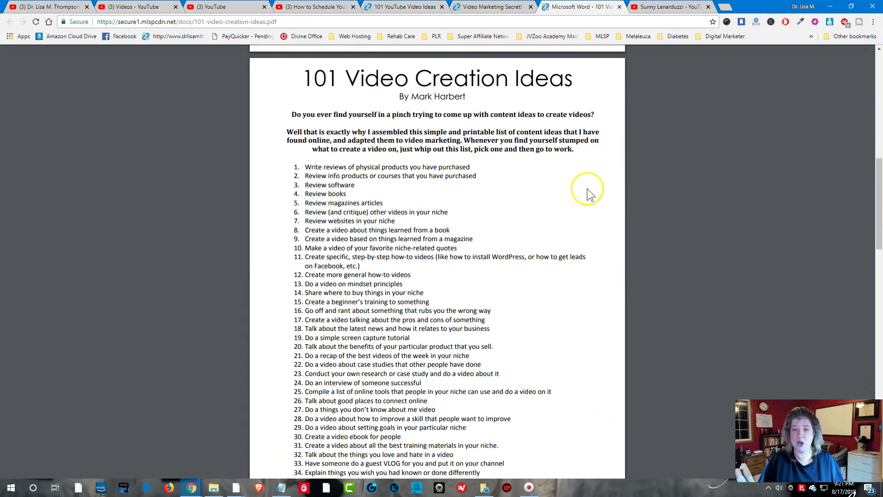
{"action": "scroll", "coordinate": [560, 222], "scroll_direction": "down", "scroll_amount": 20}
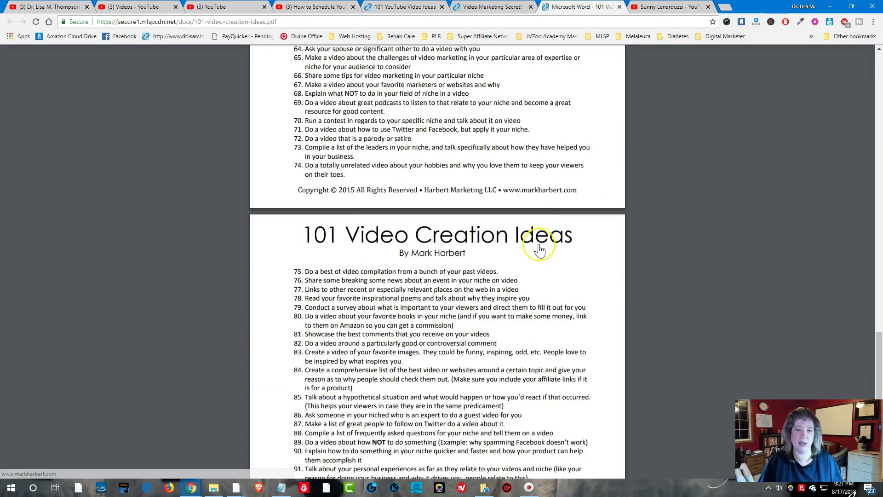
{"action": "scroll", "coordinate": [539, 250], "scroll_direction": "up", "scroll_amount": 20}
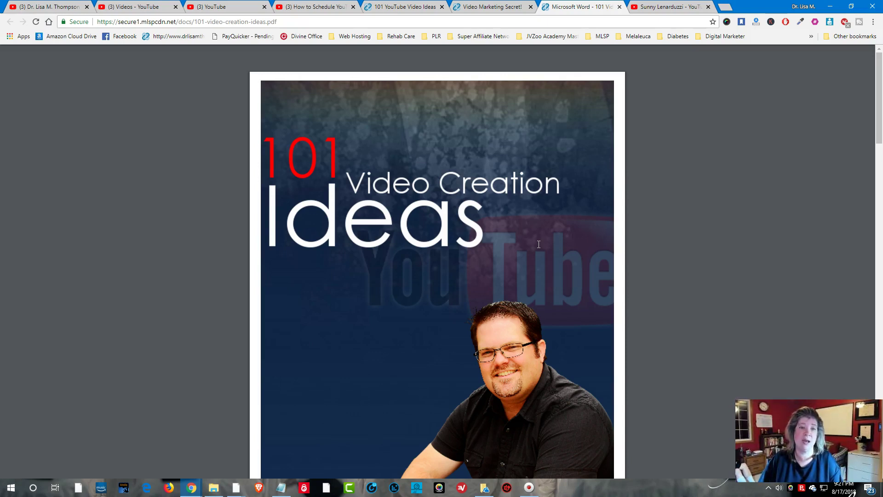
Step: Bring up the drlisamthompson.com/101ideas opt-in page with its free-instant-access e-mail sign-up pop-up
{"action": "left_click", "coordinate": [378, 6]}
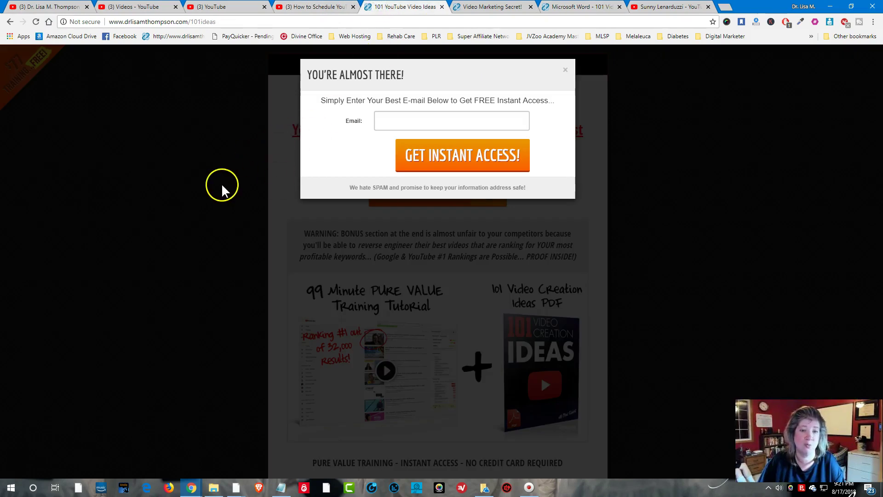
{"action": "left_click", "coordinate": [565, 70]}
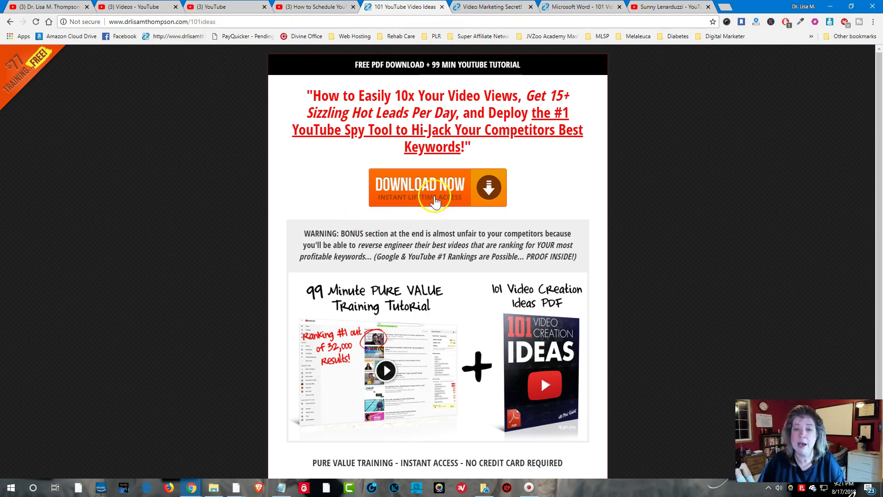
{"action": "left_click", "coordinate": [436, 205]}
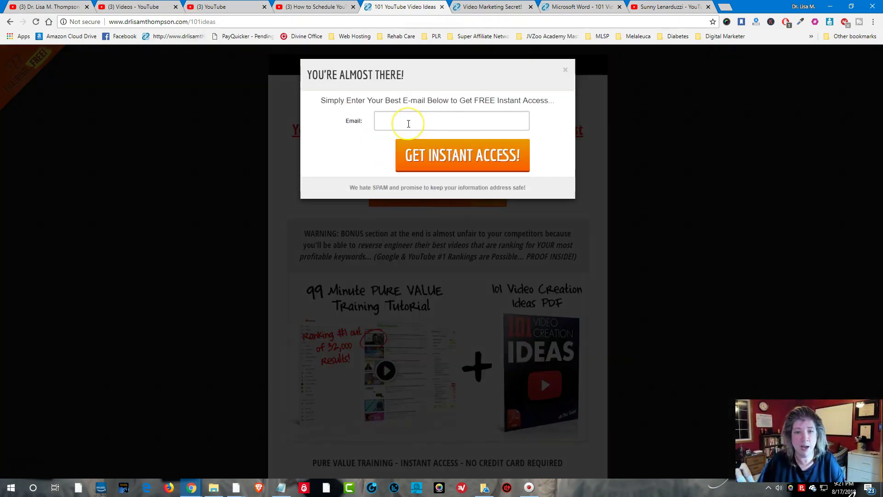